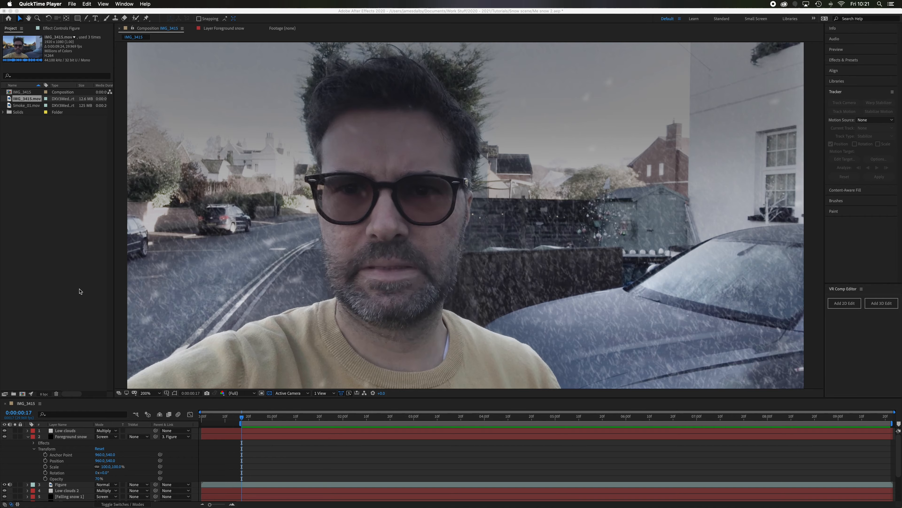
# - Play back the snow composition and return the playhead to 0:00:00:17
pyautogui.click(85, 284)
pyautogui.click(259, 418)
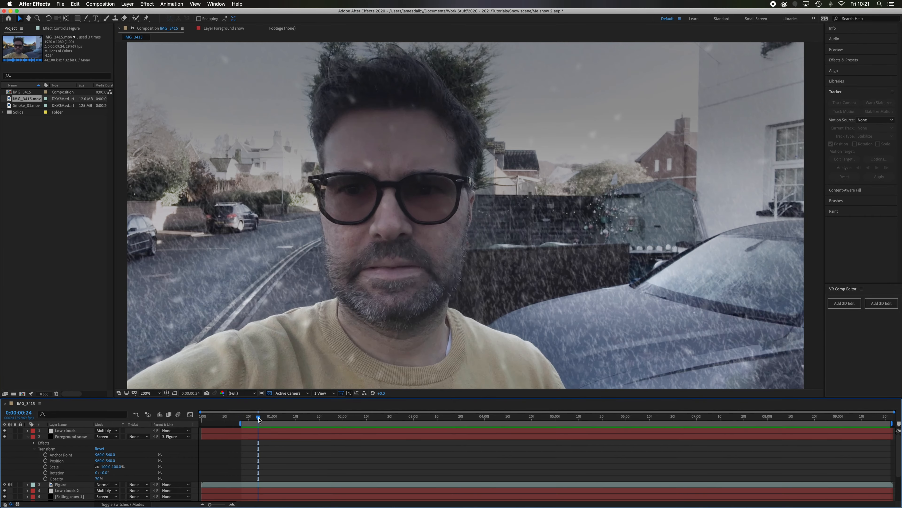
pyautogui.press('space')
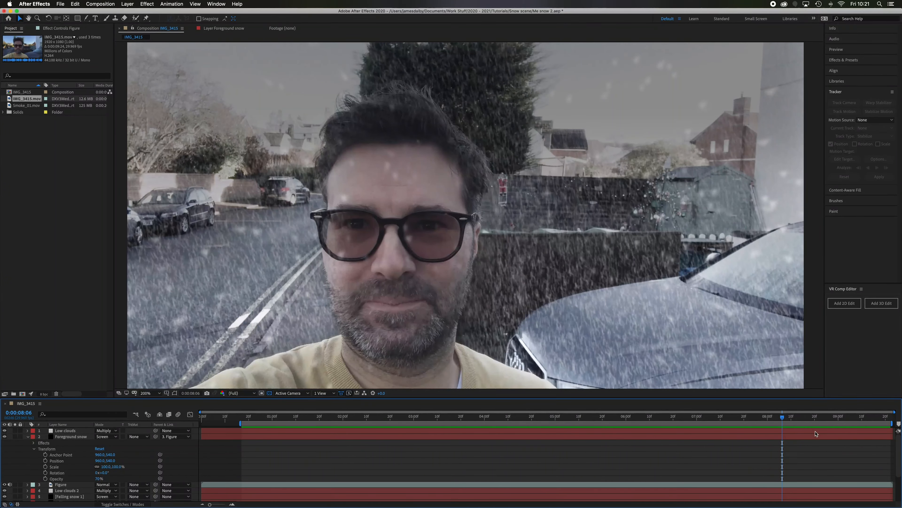
pyautogui.moveTo(783, 420); pyautogui.dragTo(243, 448)
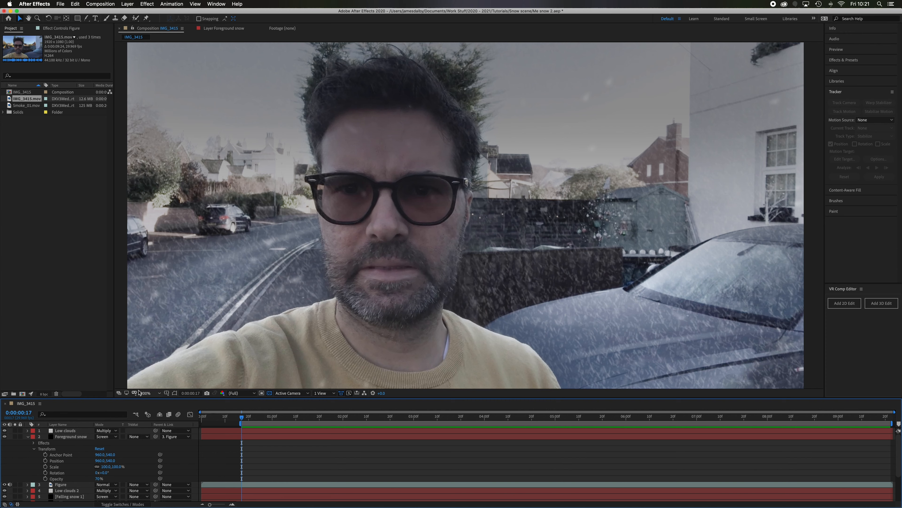
# - Look through the layer stack and collapse the Foreground snow layer's properties
pyautogui.scroll(-1, 79, 476)
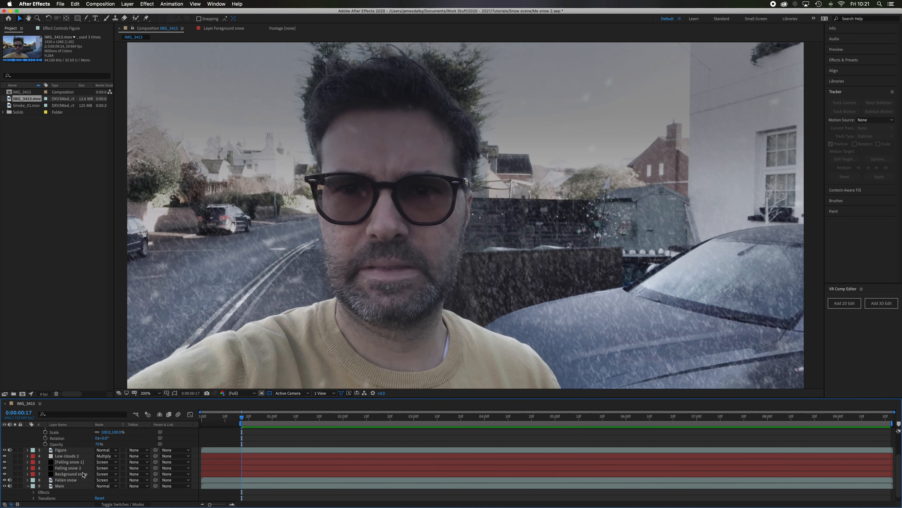
pyautogui.scroll(1, 11, 437)
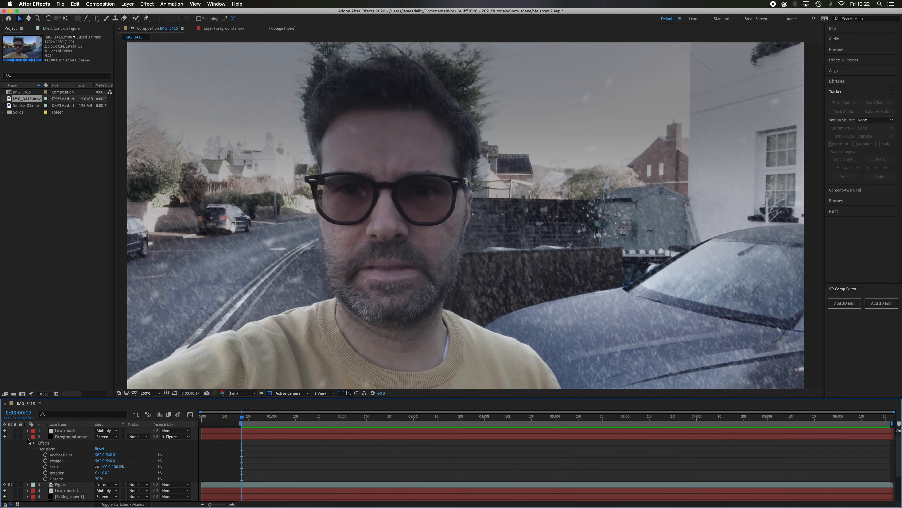
pyautogui.click(28, 437)
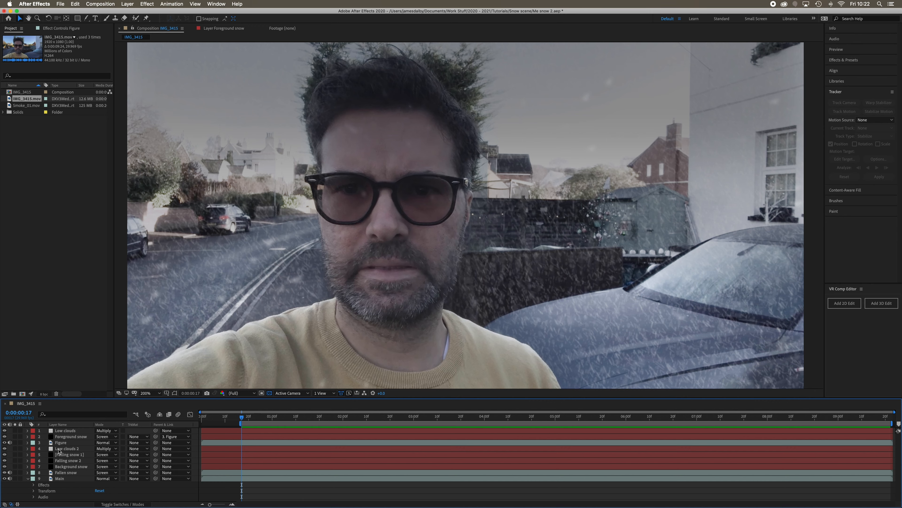
# - Preview the composition with the Figure layer hidden, and compare the frame with that layer shown and hidden
pyautogui.click(4, 442)
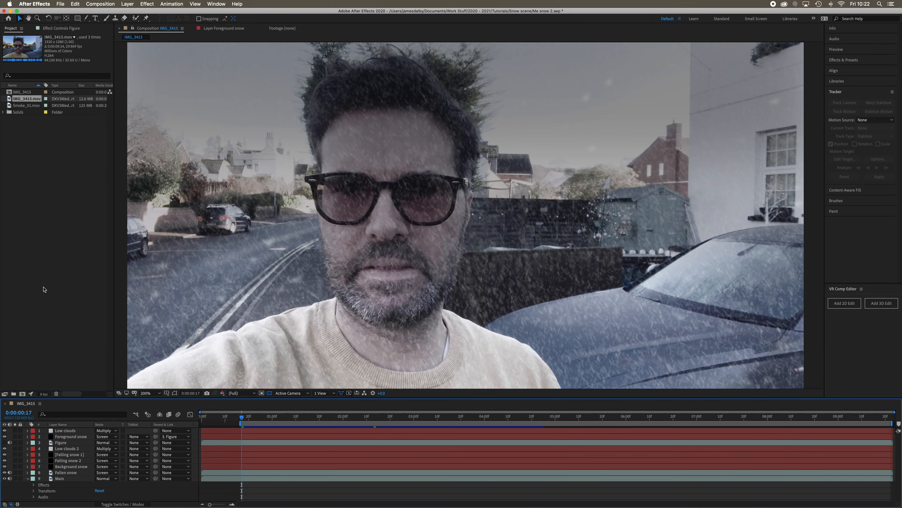
pyautogui.press('space')
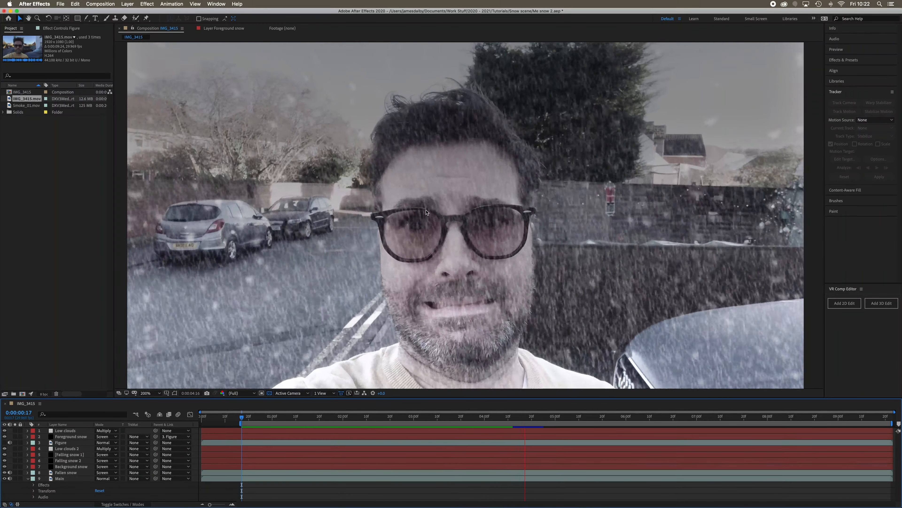
pyautogui.press('space')
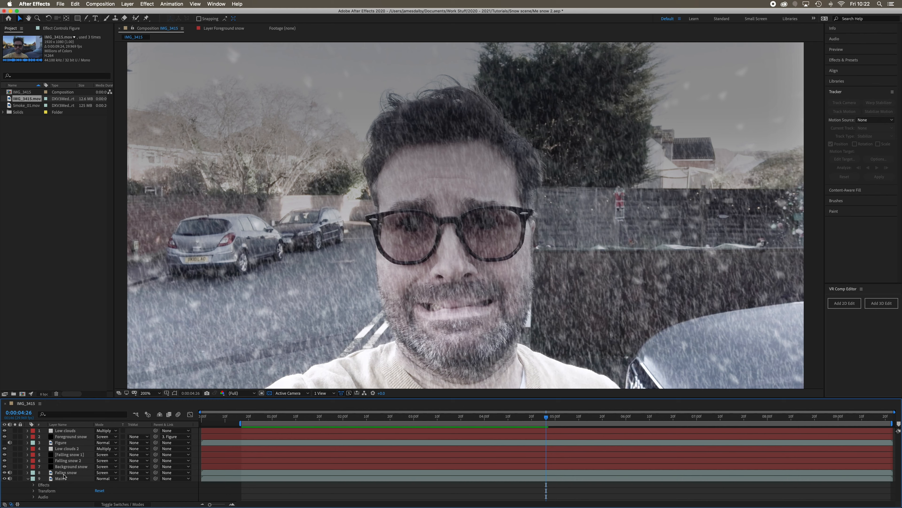
pyautogui.click(4, 442)
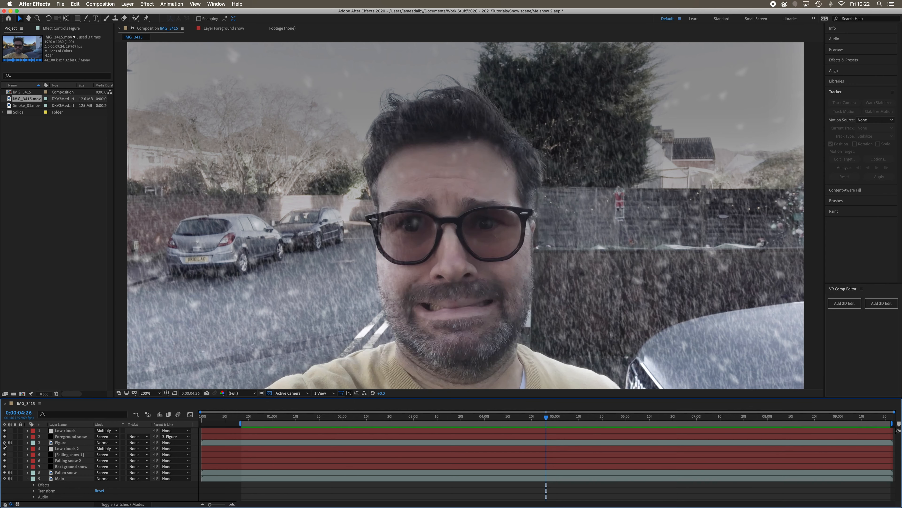
pyautogui.click(3, 443)
# - Delete the Figure layer and add IMG_3415.mov to the composition between Low clouds 2 and Falling snow 1
pyautogui.click(67, 445)
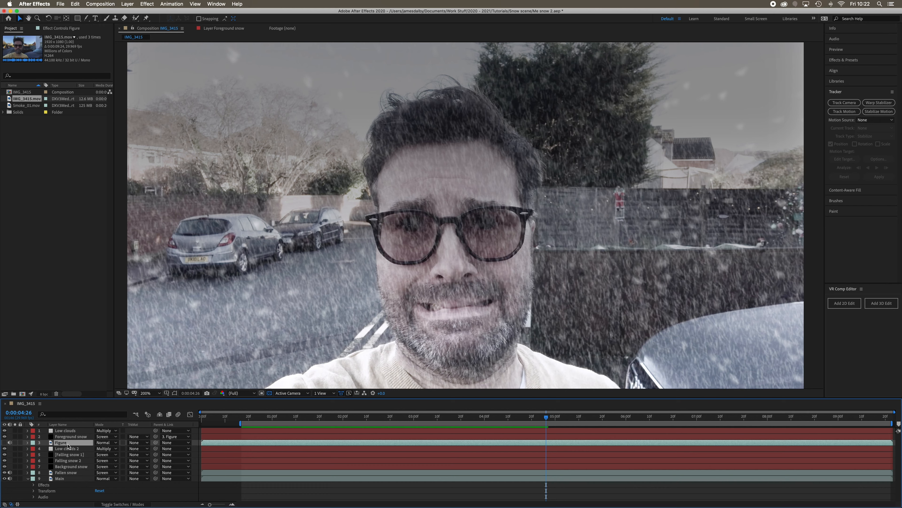
pyautogui.press('Delete')
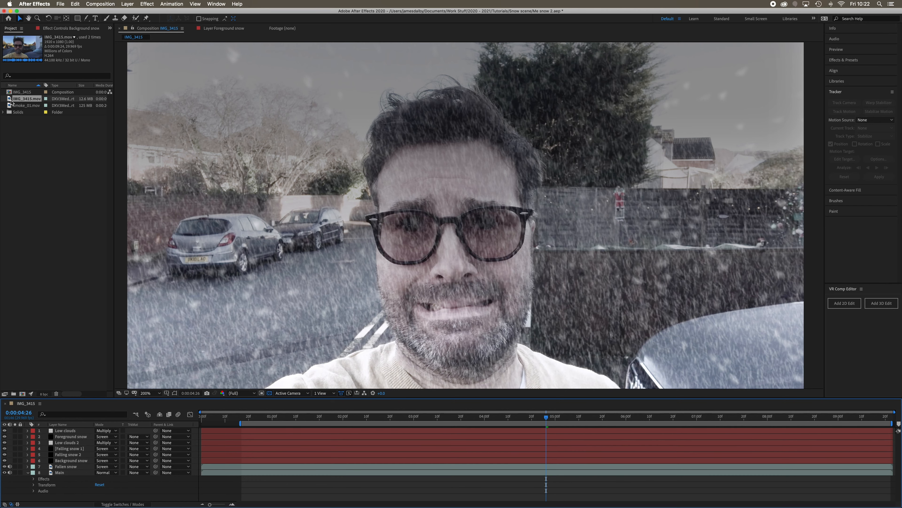
pyautogui.moveTo(10, 102); pyautogui.dragTo(100, 446)
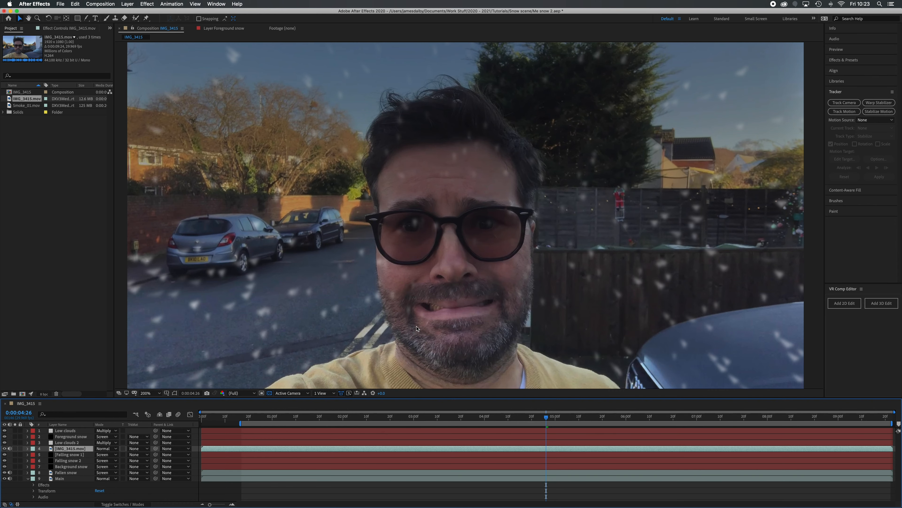
# - Preview the composition with the added IMG_3415.mov layer and inspect the frame
pyautogui.press('space')
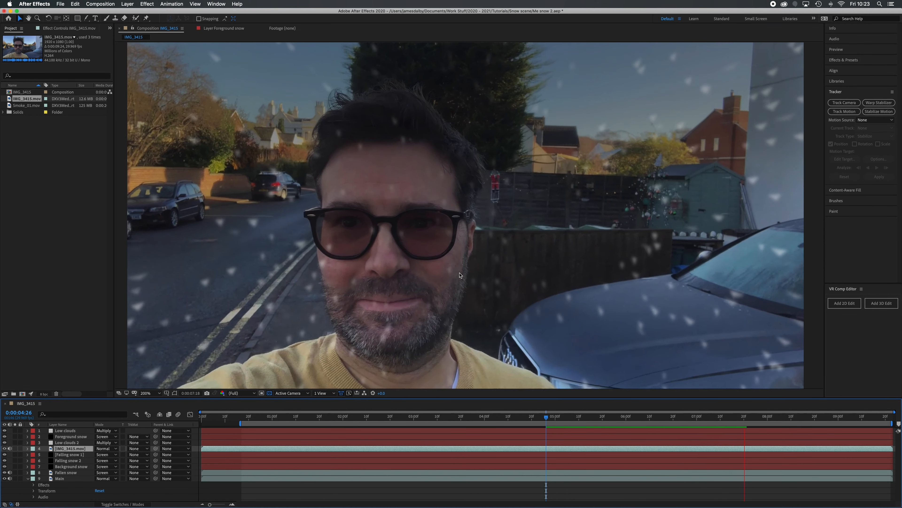
pyautogui.press('space')
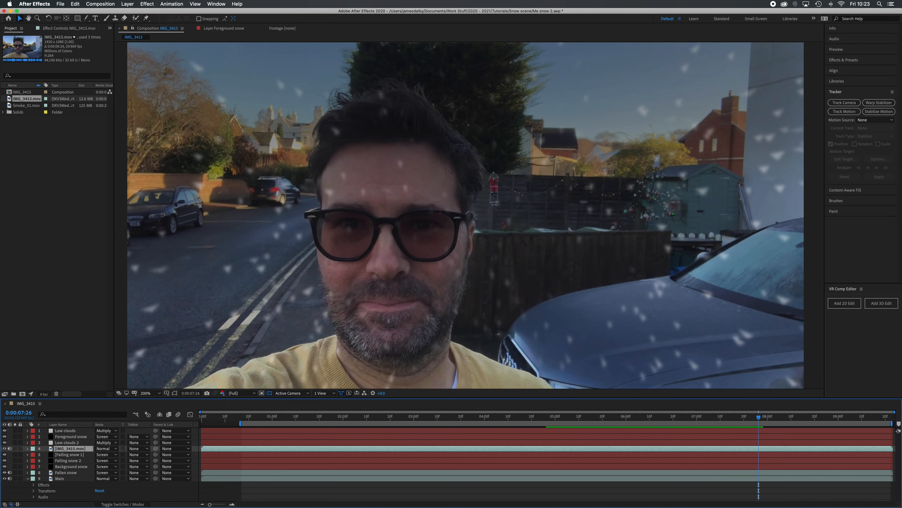
pyautogui.press('/')
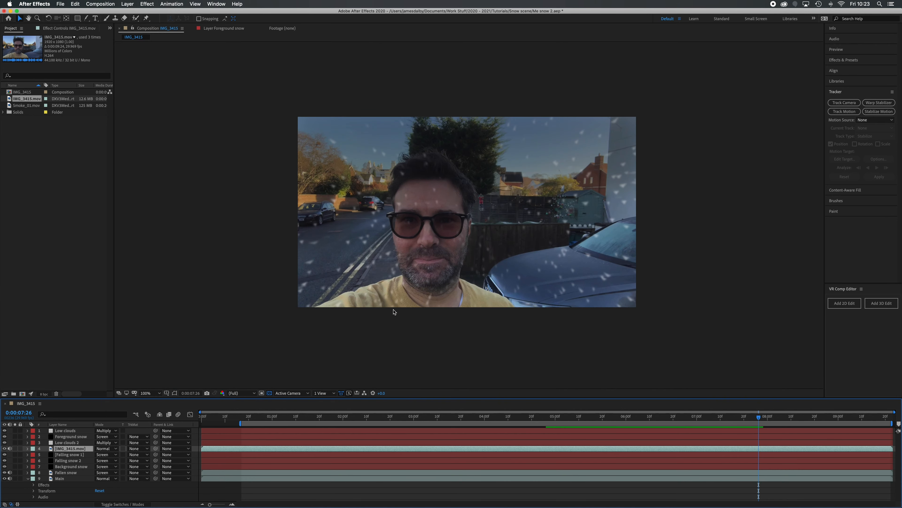
pyautogui.press('.')
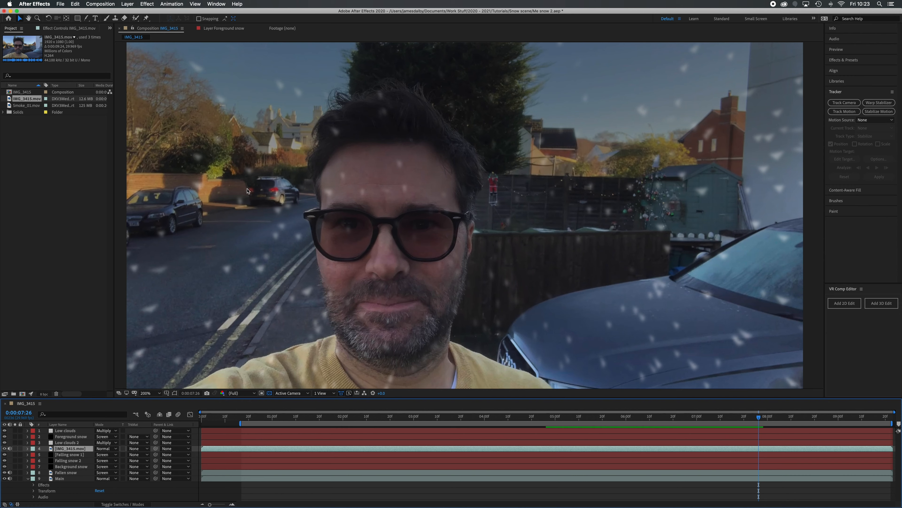
pyautogui.click(86, 18)
pyautogui.click(110, 22)
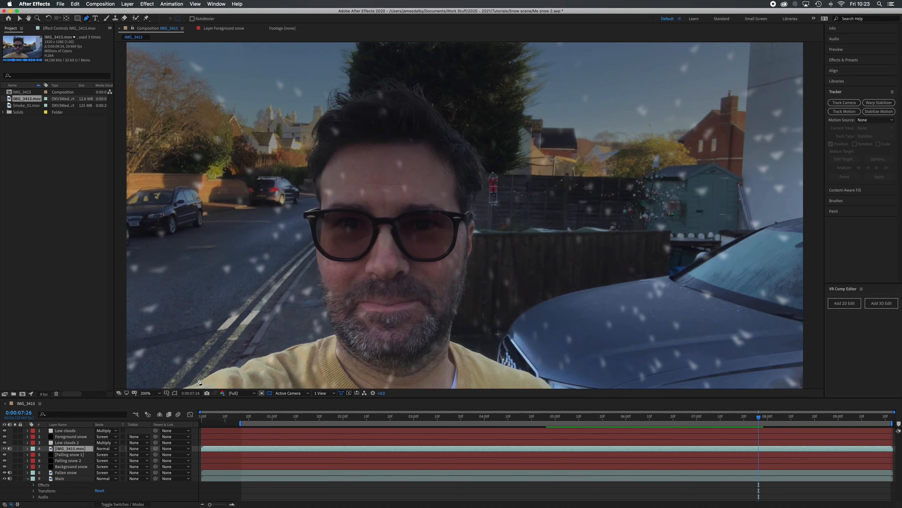
pyautogui.press('h')
pyautogui.moveTo(214, 376); pyautogui.dragTo(224, 356)
pyautogui.press('g')
pyautogui.click(170, 377)
pyautogui.click(185, 371)
pyautogui.click(220, 354)
pyautogui.click(233, 347)
pyautogui.click(257, 338)
pyautogui.click(271, 335)
pyautogui.click(292, 328)
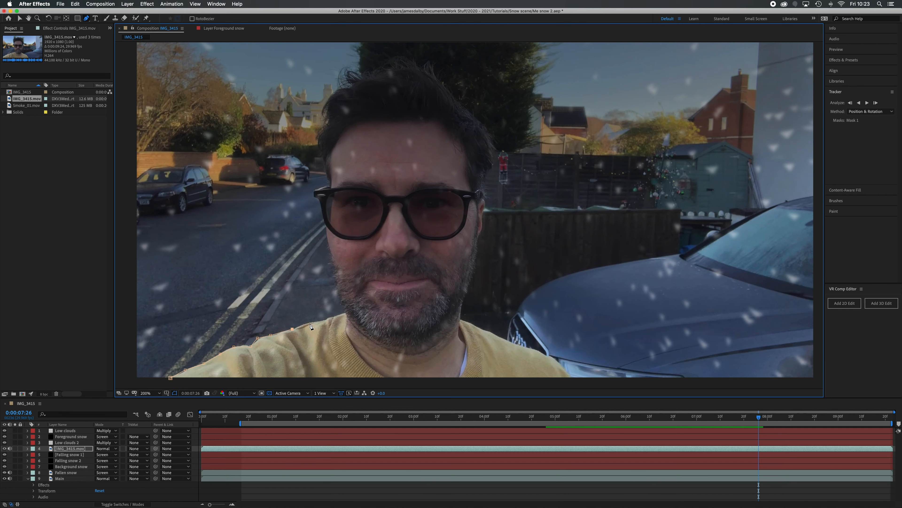
pyautogui.click(330, 318)
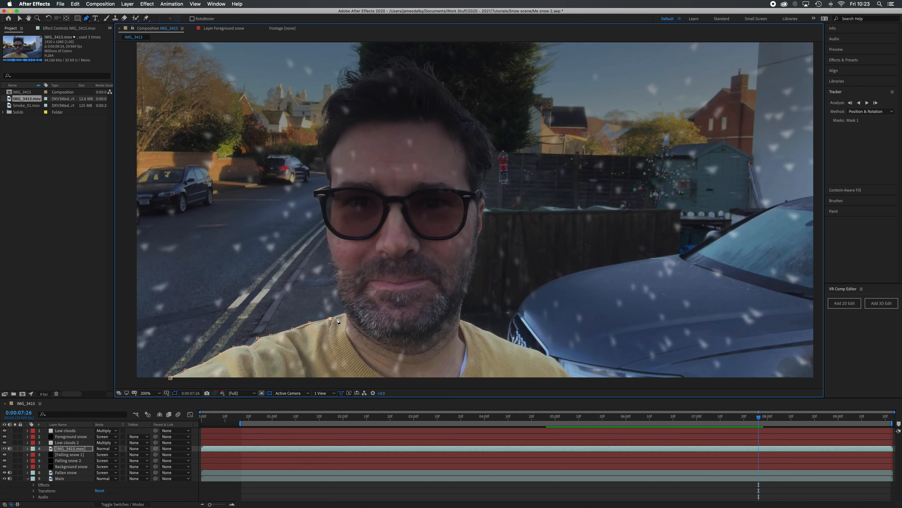
pyautogui.click(338, 291)
pyautogui.press('super+z')
pyautogui.press('super+z')
pyautogui.press('super+z')
pyautogui.press('super+z')
pyautogui.press('super+z')
pyautogui.press('super+z')
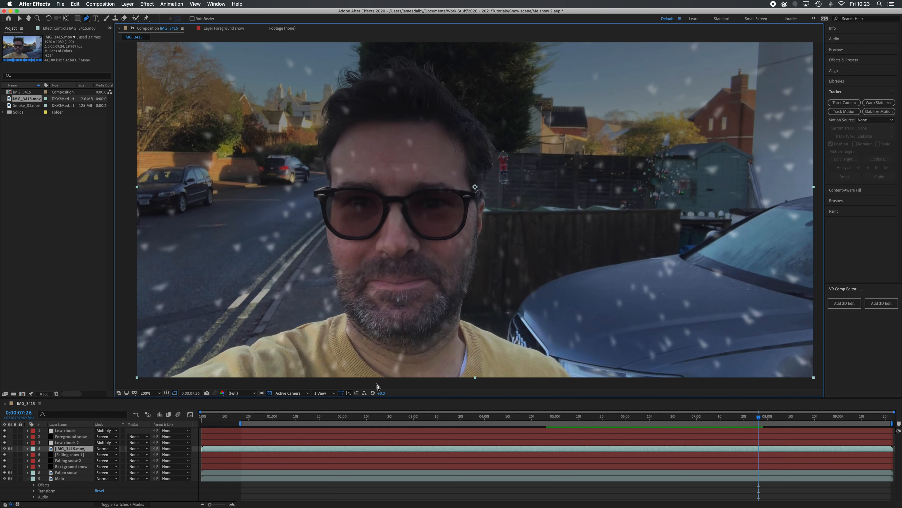
# - At 0:00:00:17, start a loose Pen tool mask on the IMG_3415.mov layer along the left shoulder and around the man's head
pyautogui.moveTo(759, 419); pyautogui.dragTo(242, 453)
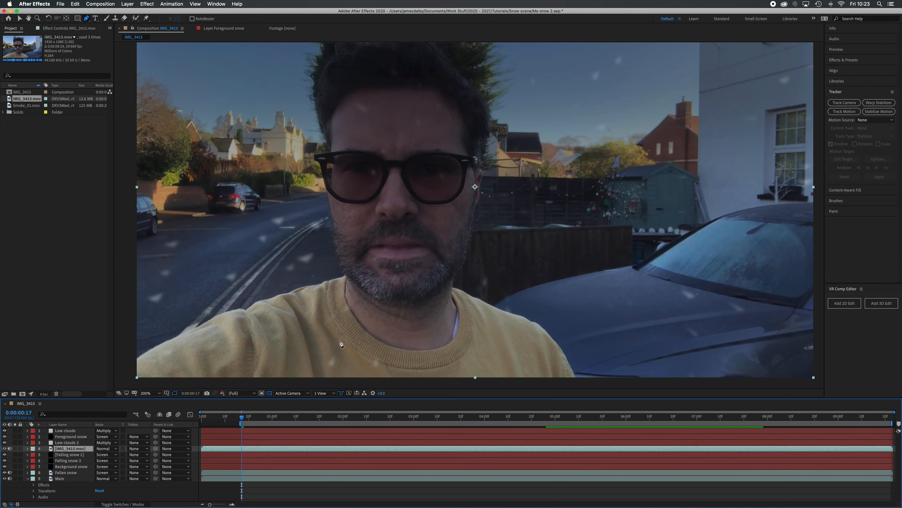
pyautogui.moveTo(333, 309); pyautogui.dragTo(386, 326)
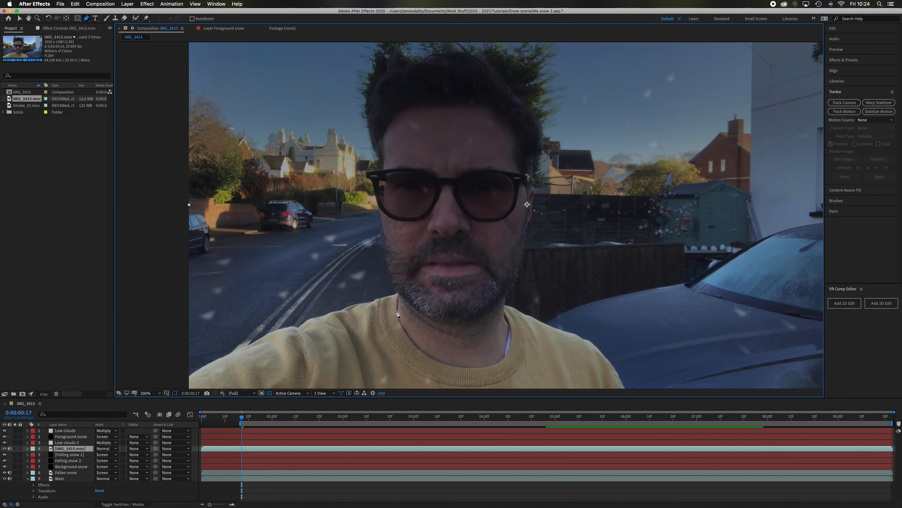
pyautogui.press('/')
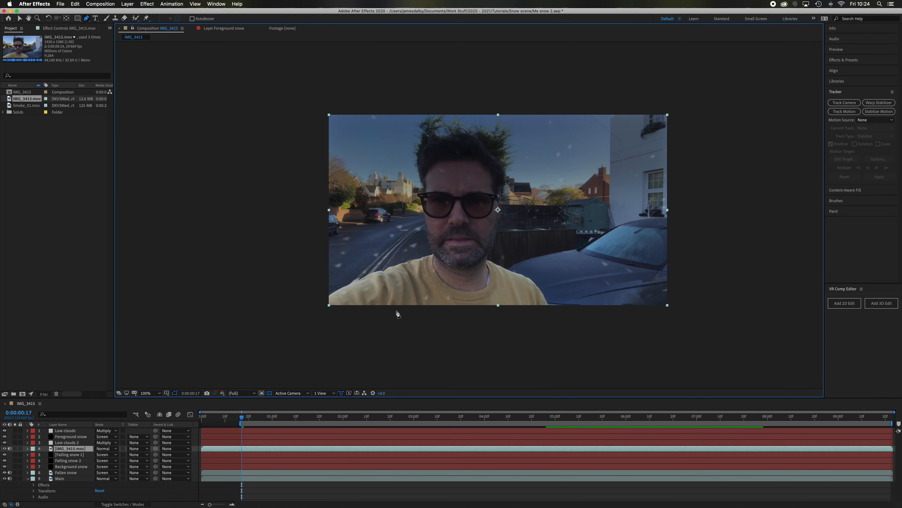
pyautogui.click(321, 289)
pyautogui.click(363, 268)
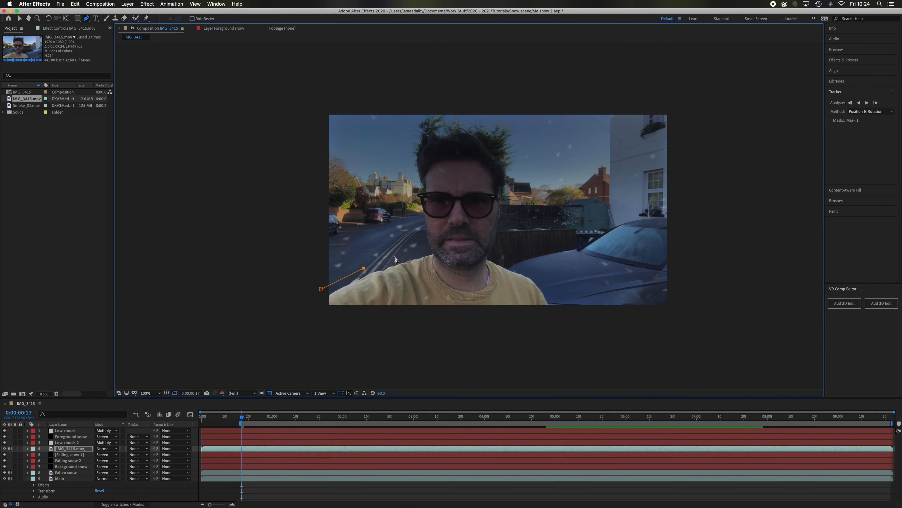
pyautogui.click(418, 247)
pyautogui.click(410, 207)
pyautogui.click(405, 157)
pyautogui.click(425, 133)
pyautogui.click(448, 124)
pyautogui.click(480, 124)
pyautogui.click(496, 133)
pyautogui.click(509, 153)
pyautogui.click(517, 172)
pyautogui.click(517, 202)
pyautogui.click(515, 220)
pyautogui.moveTo(513, 245); pyautogui.dragTo(568, 292)
pyautogui.press('super+z')
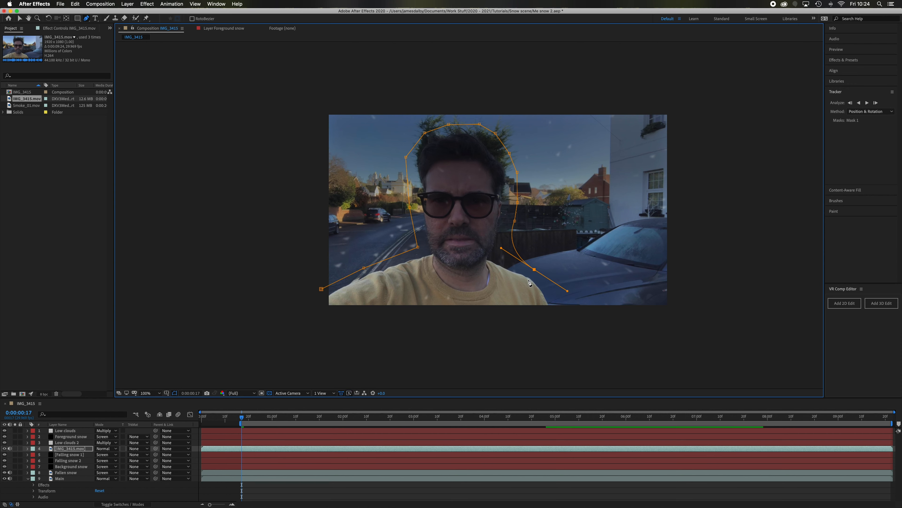
pyautogui.press('super+z')
# - Continue the mask around the right side of the neck and shoulder, then below the frame, and close it at its starting point
pyautogui.click(512, 239)
pyautogui.click(513, 254)
pyautogui.click(541, 268)
pyautogui.click(559, 286)
pyautogui.click(570, 319)
pyautogui.click(493, 324)
pyautogui.click(331, 324)
pyautogui.click(302, 325)
pyautogui.click(300, 296)
pyautogui.click(321, 288)
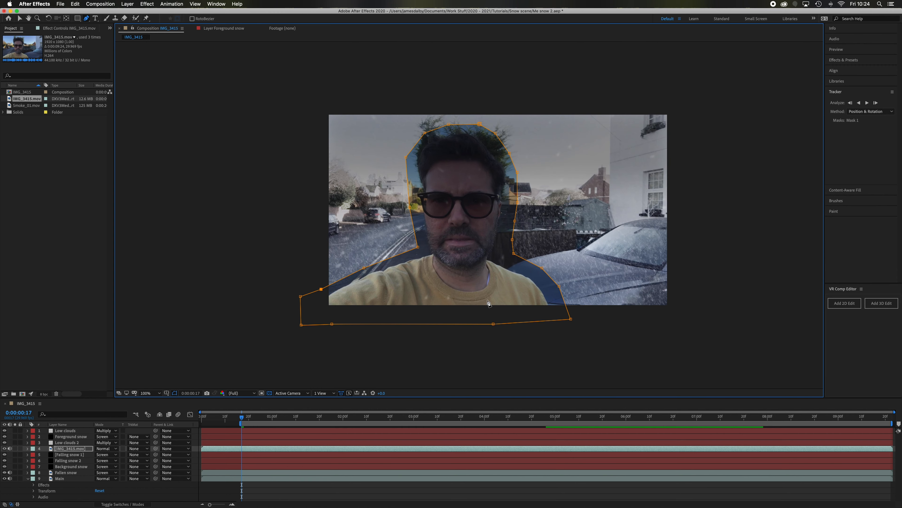
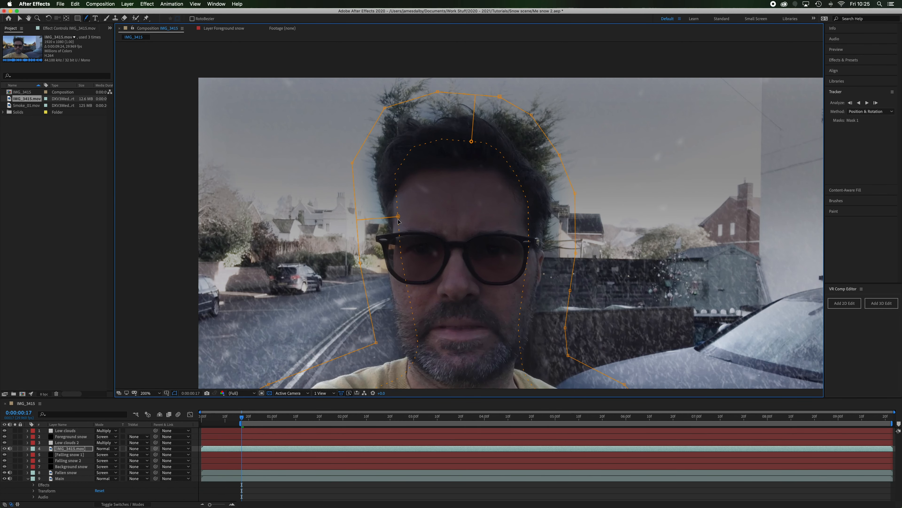
# - Pull the mask's feather boundary further into the left side of the face and inward from the corner beside the right neck
pyautogui.moveTo(398, 217); pyautogui.dragTo(408, 217)
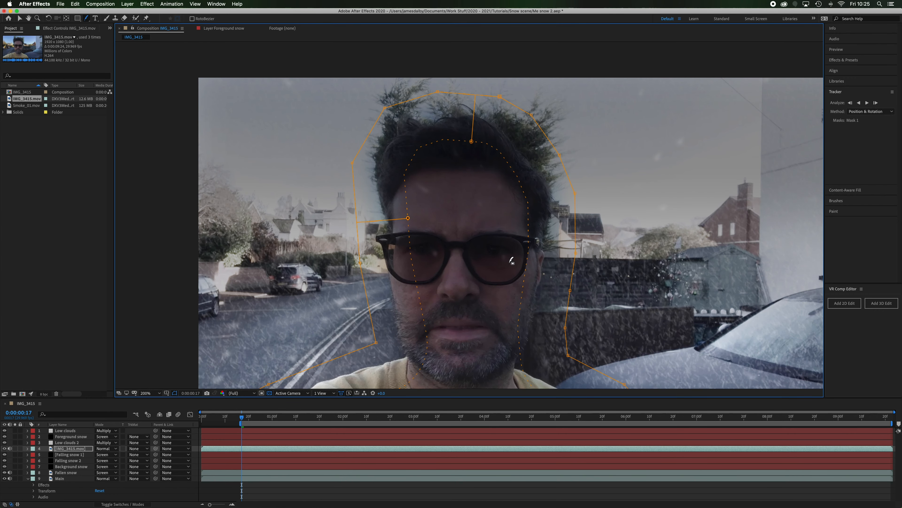
pyautogui.moveTo(495, 332); pyautogui.dragTo(483, 242)
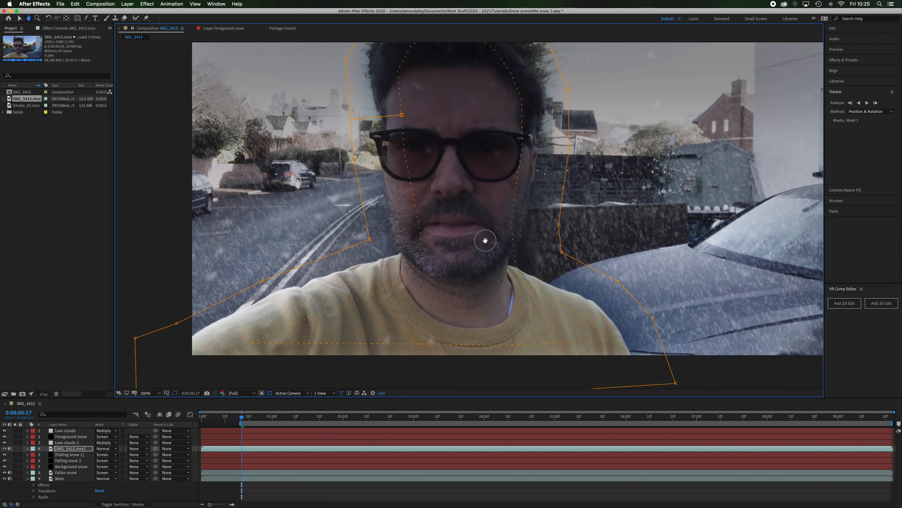
pyautogui.moveTo(560, 245); pyautogui.dragTo(493, 266)
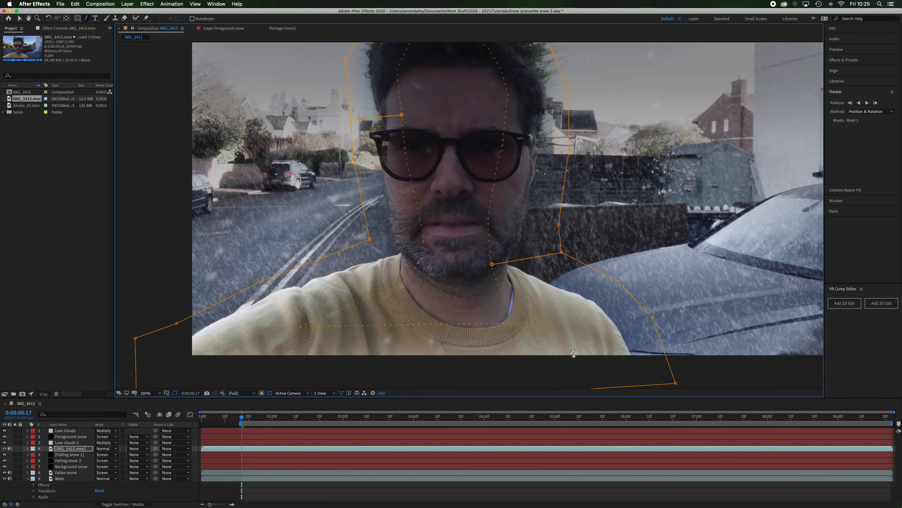
# - Bring the feather back to the mask's bottom edge and add an inward feather point at the lower right near the shoulder
pyautogui.press('space')
pyautogui.moveTo(541, 357); pyautogui.dragTo(544, 283)
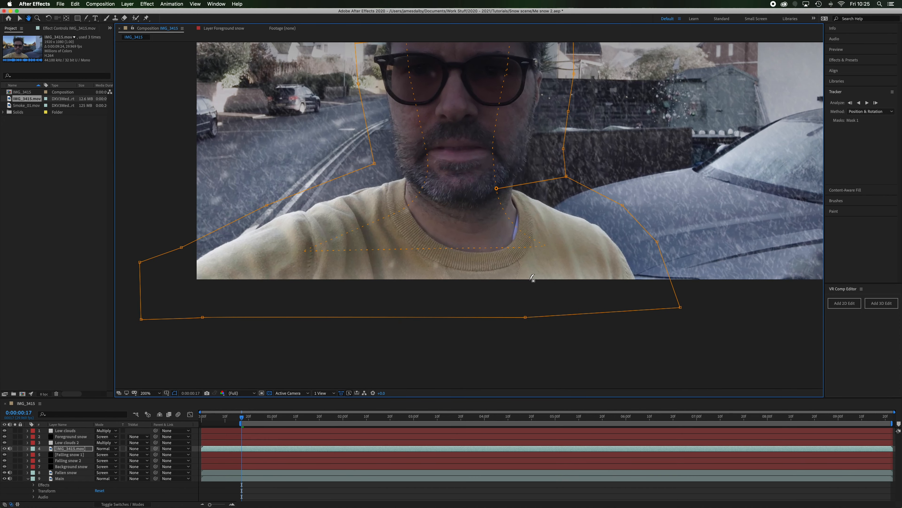
pyautogui.moveTo(440, 249); pyautogui.dragTo(441, 318)
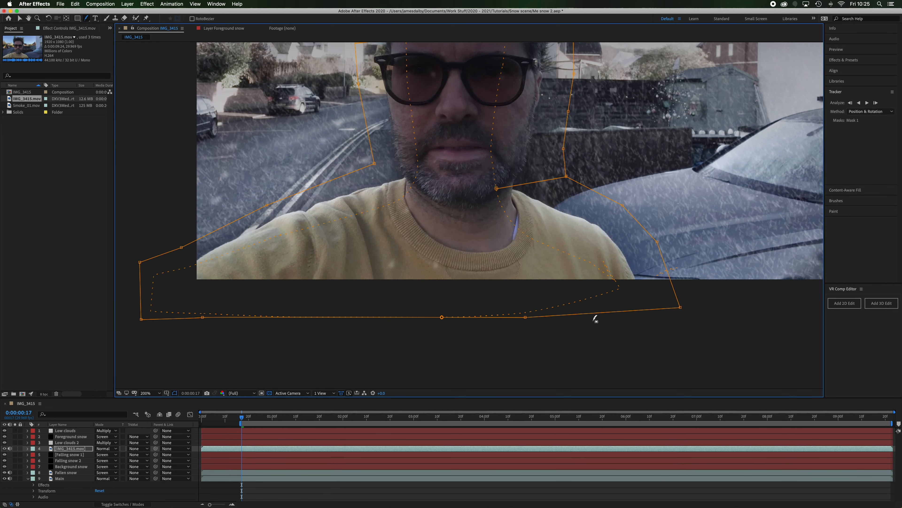
pyautogui.moveTo(643, 229); pyautogui.dragTo(613, 264)
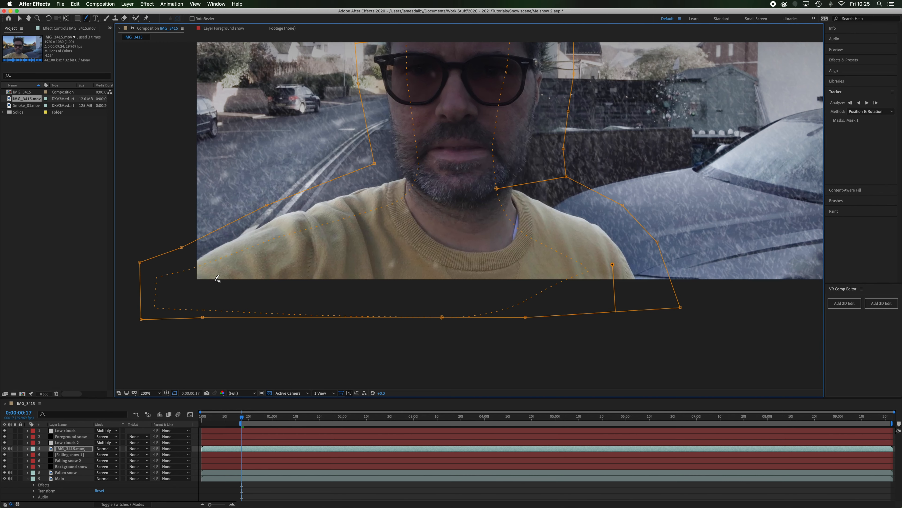
pyautogui.press(',')
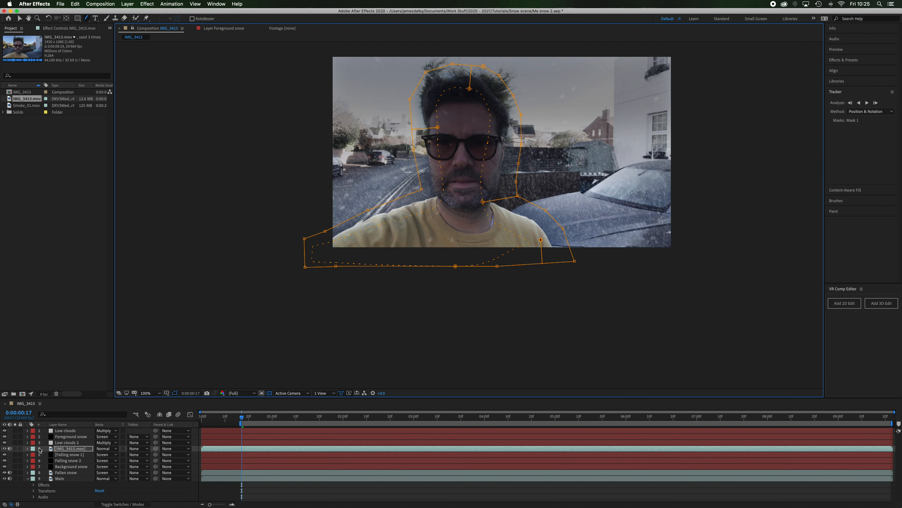
# - Reveal the masks of the IMG_3415.mov layer above Falling snow 1 and select Mask 1
pyautogui.press('h')
pyautogui.moveTo(537, 178); pyautogui.dragTo(541, 260)
pyautogui.press('g')
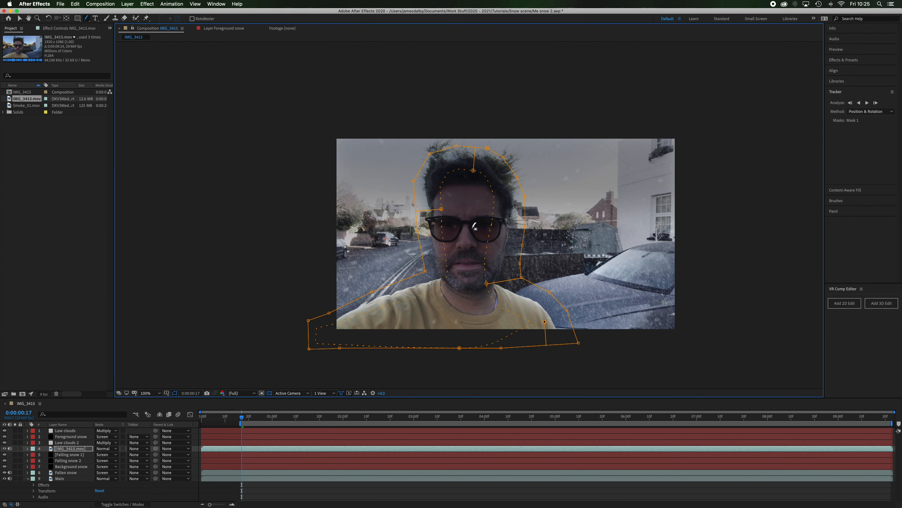
pyautogui.click(68, 449)
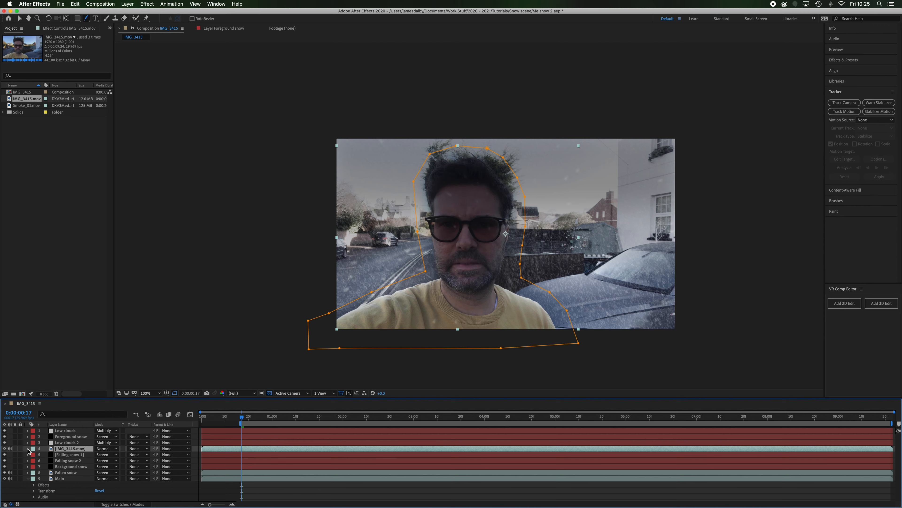
pyautogui.click(28, 449)
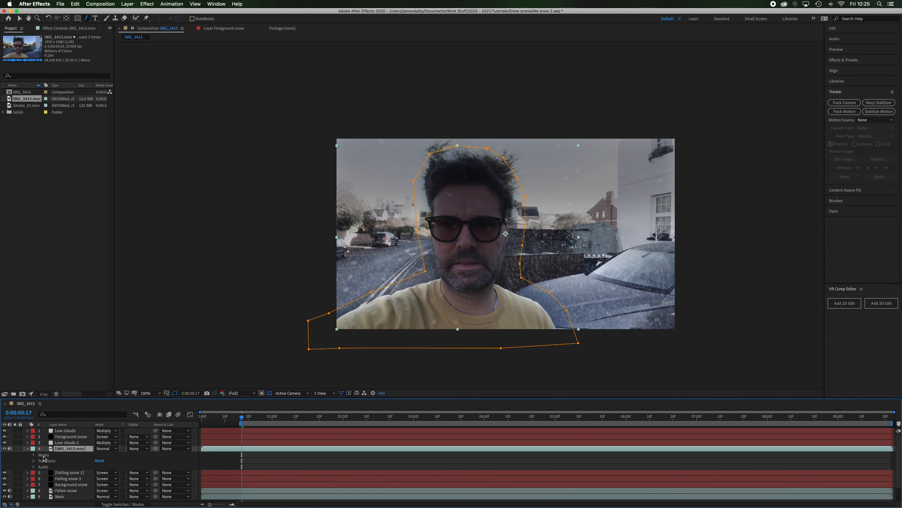
pyautogui.click(34, 455)
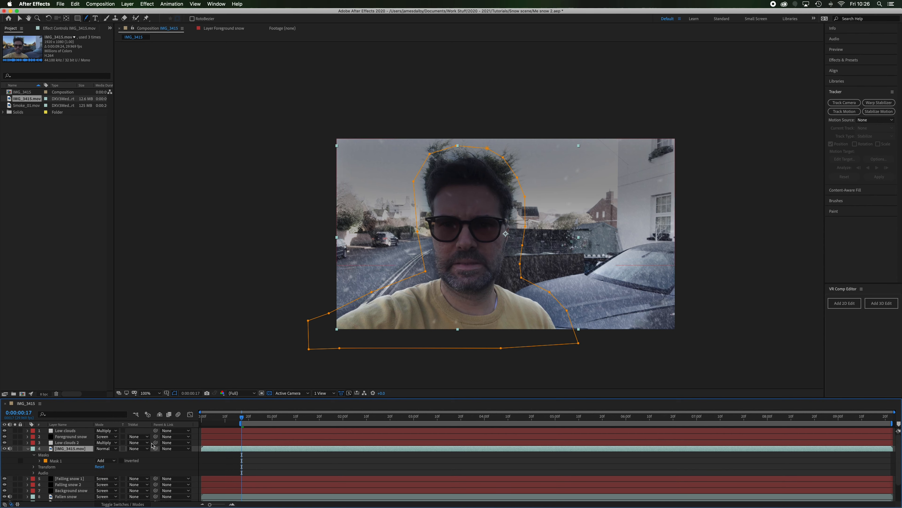
pyautogui.click(56, 461)
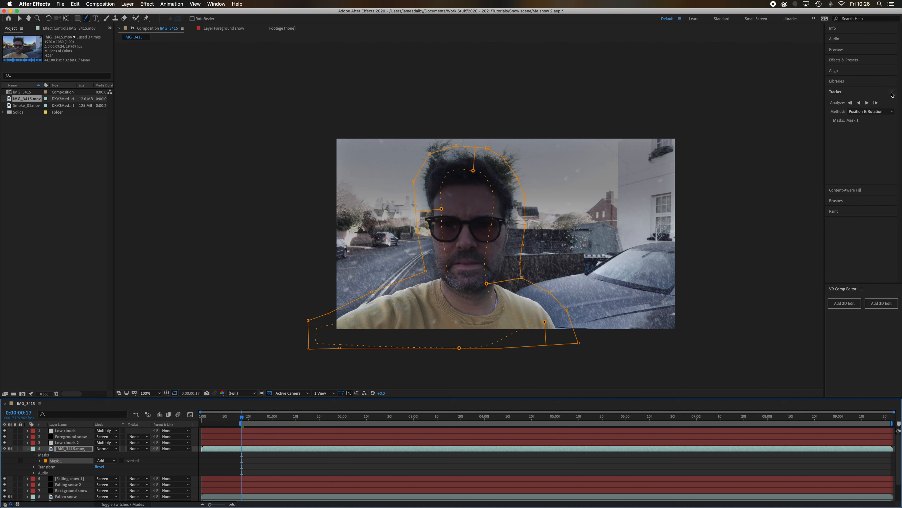
# - Track Mask 1 forward to the end of the clip by Position & Rotation and preview the result from 0:00:00:17
pyautogui.click(218, 3)
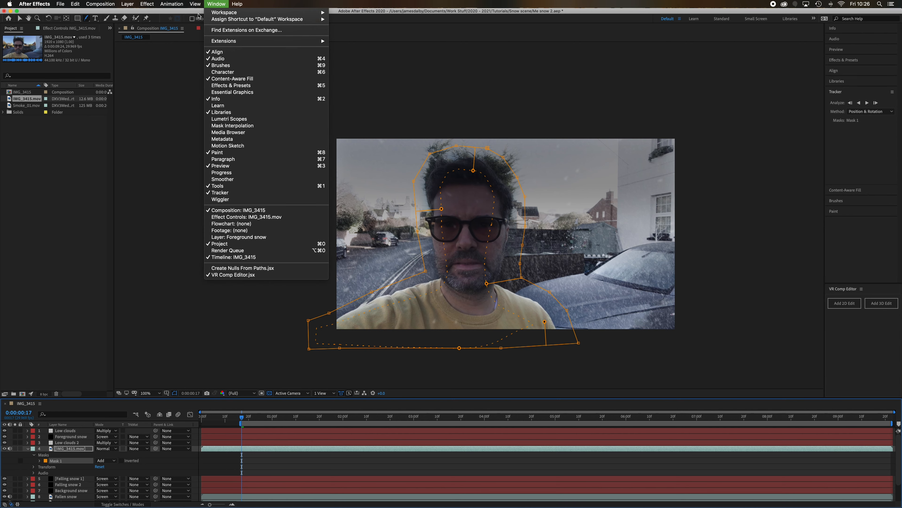
pyautogui.click(215, 2)
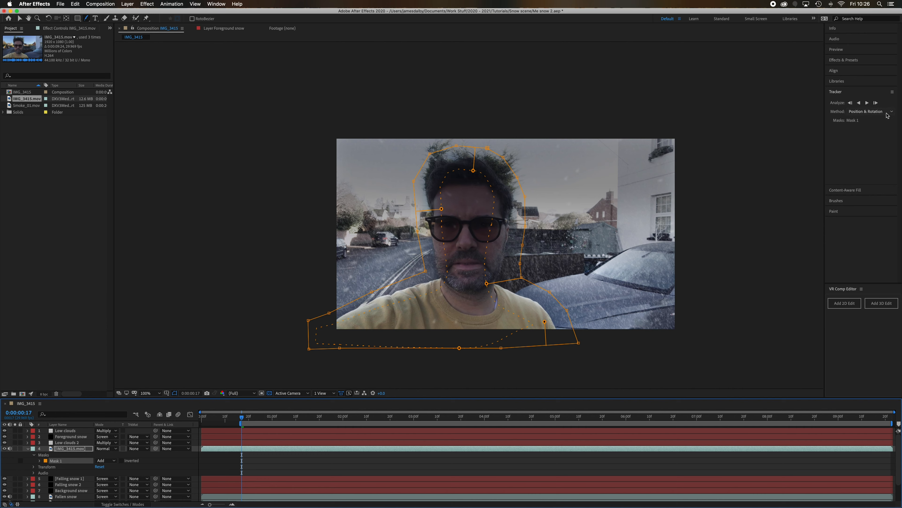
pyautogui.click(867, 103)
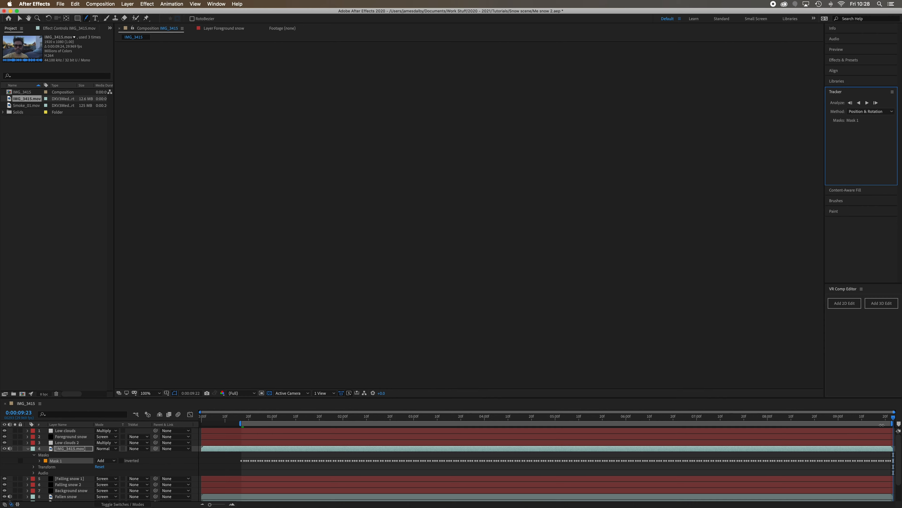
pyautogui.moveTo(894, 421); pyautogui.dragTo(242, 434)
pyautogui.press('space')
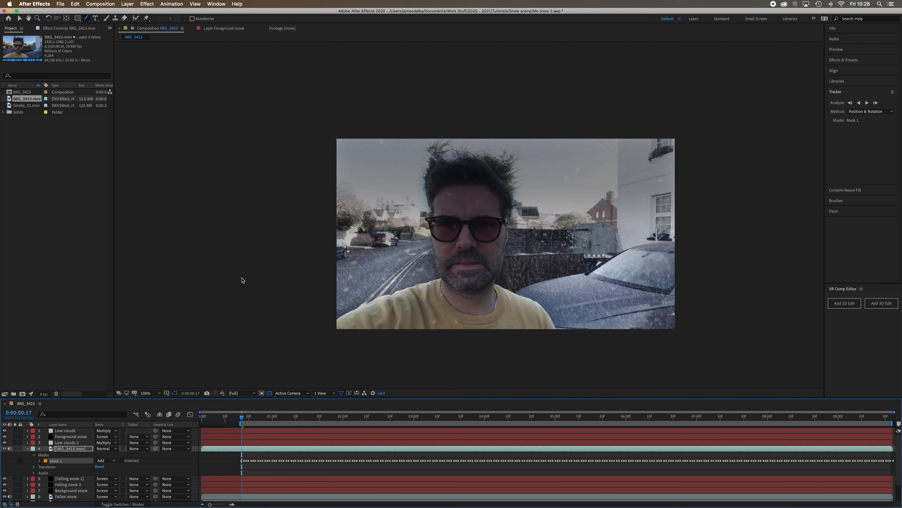